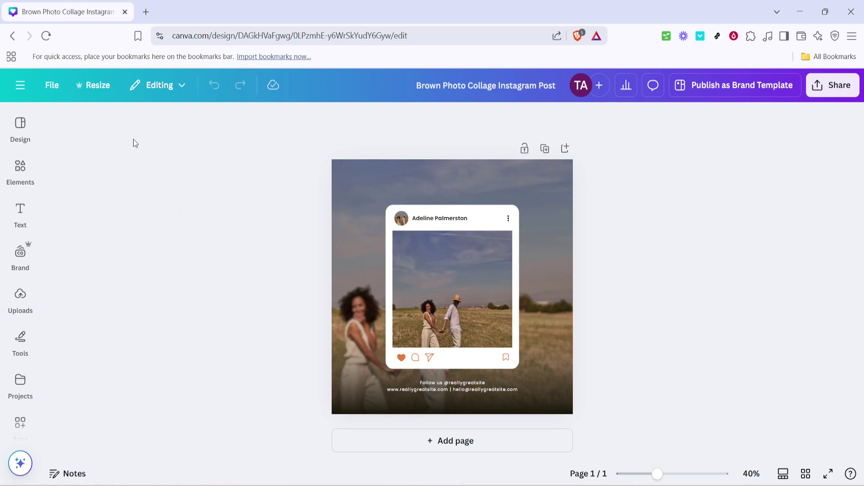
- Show the Resize options for the Brown Photo Collage Instagram Post
left_click(94, 88)
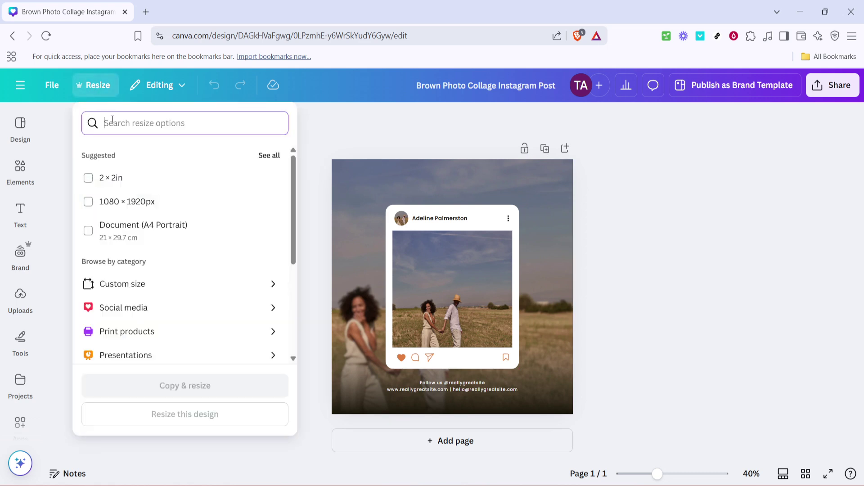
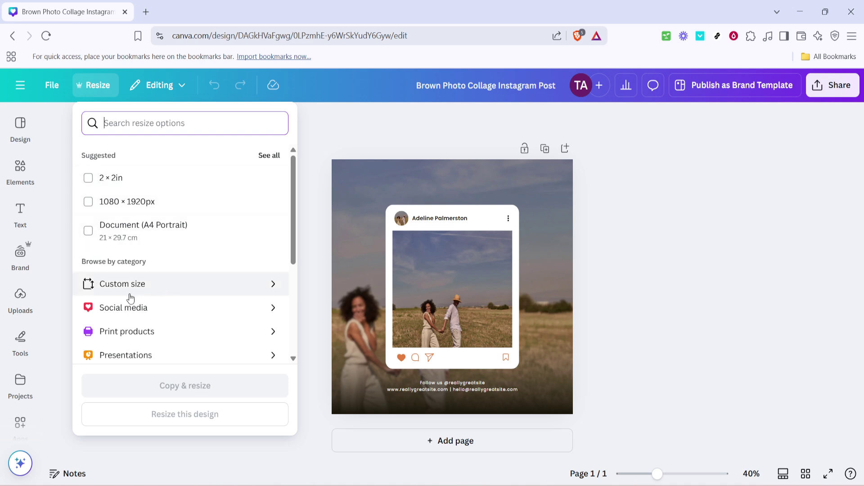
- Filter the Resize panel to the Social media category of sizes
left_click(110, 308)
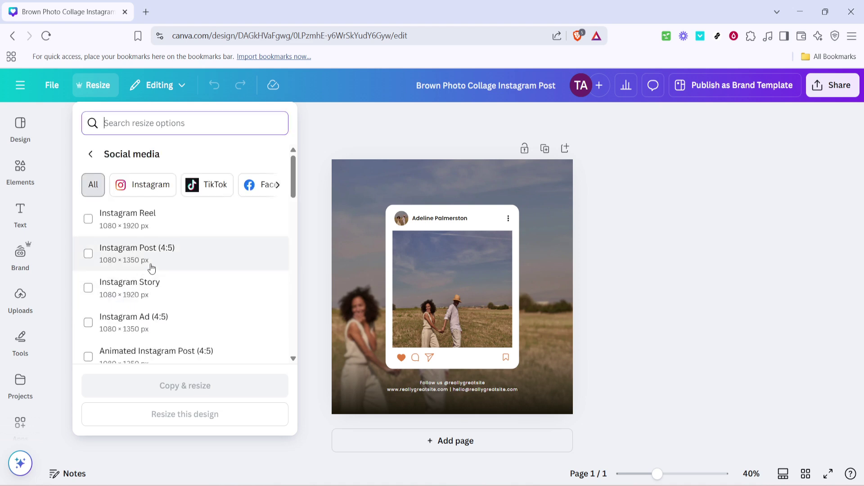
scroll(148, 270, "down", 2)
scroll(151, 268, "up", 2)
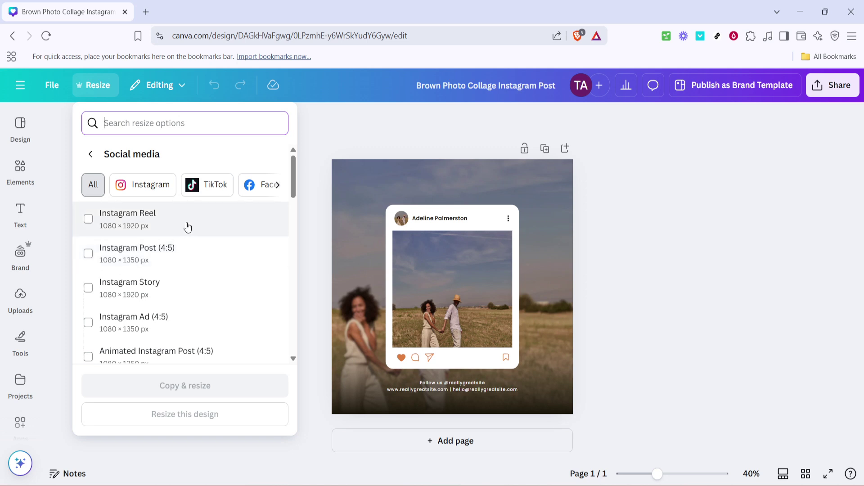
- Narrow the list to Instagram sizes and select Instagram Reel (1080 × 1920 px)
left_click(147, 188)
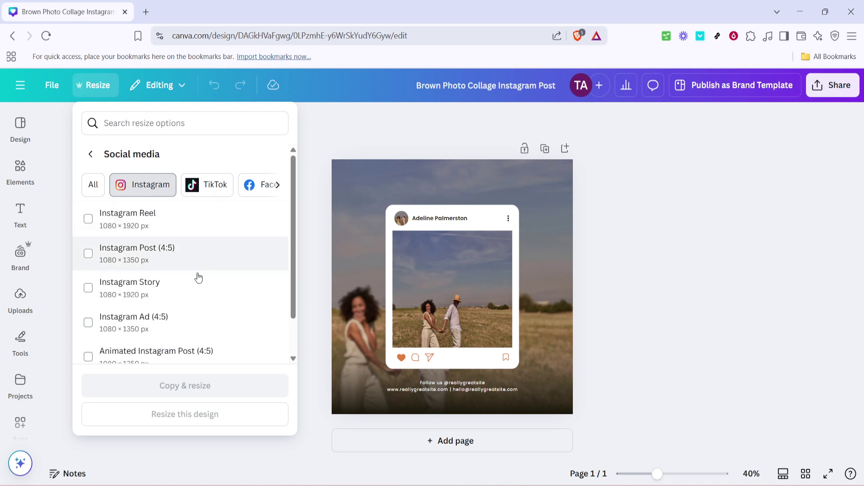
scroll(171, 264, "down", 2)
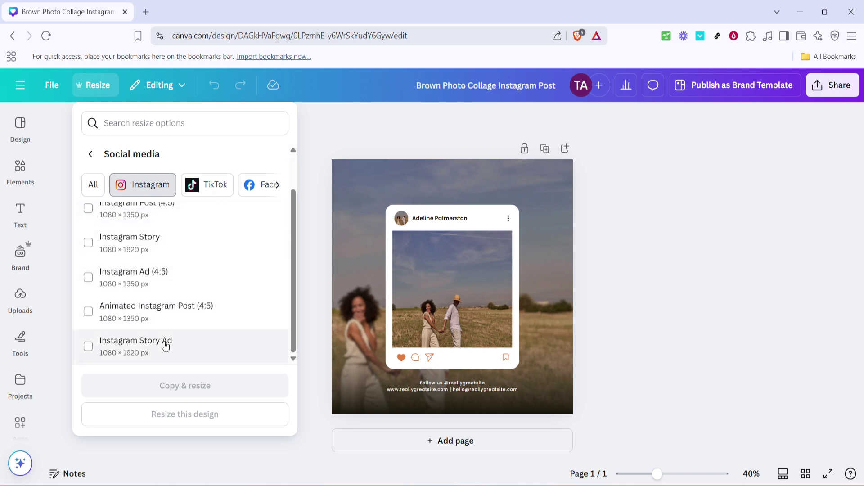
scroll(154, 330, "up", 1)
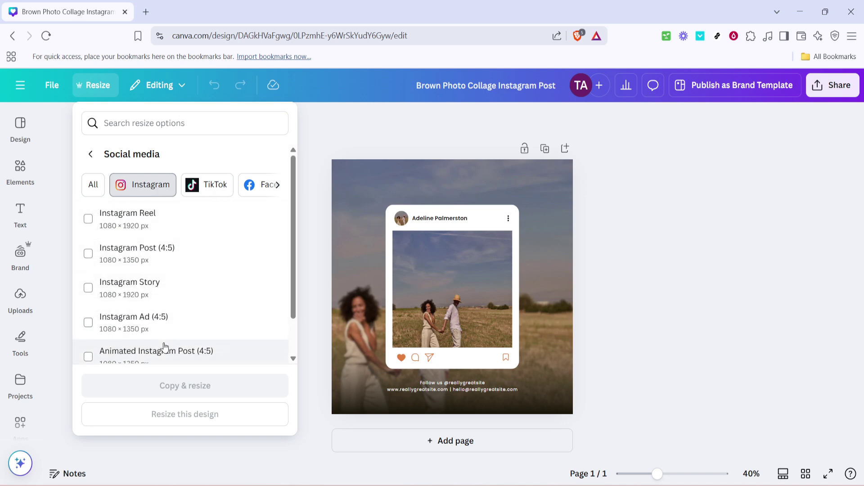
scroll(153, 330, "down", 1)
scroll(123, 246, "up", 2)
scroll(223, 297, "down", 1)
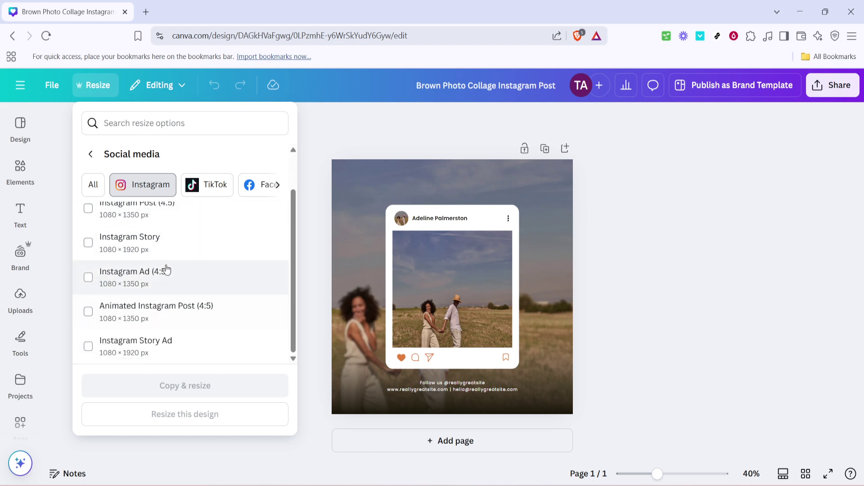
scroll(170, 270, "up", 2)
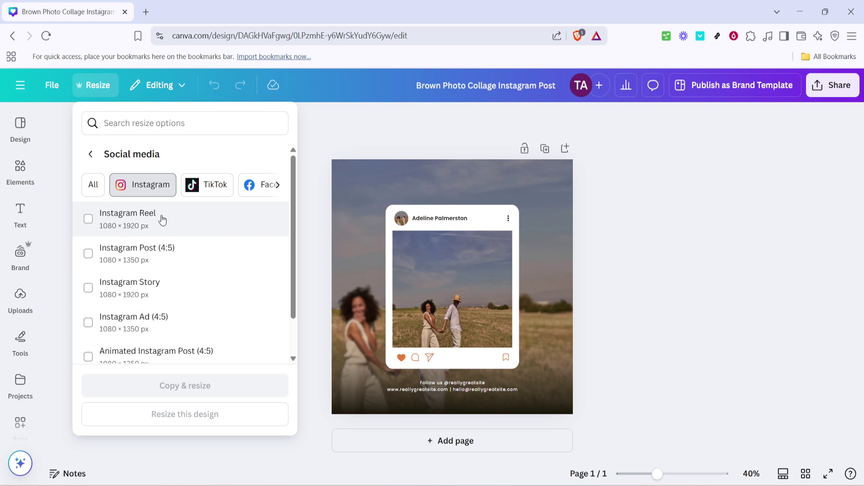
left_click(163, 219)
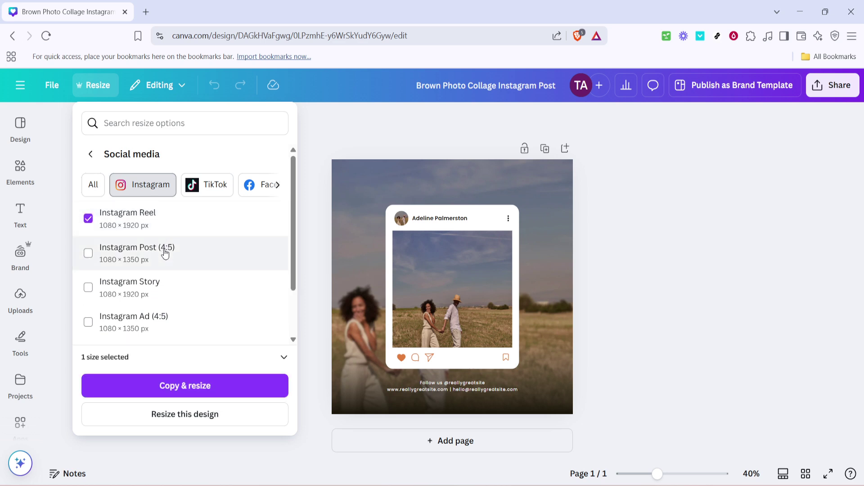
scroll(165, 243, "down", 1)
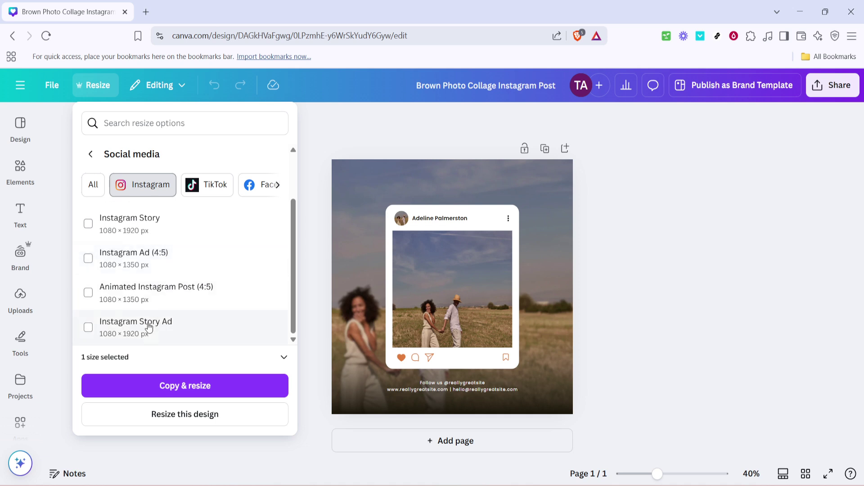
scroll(126, 297, "up", 2)
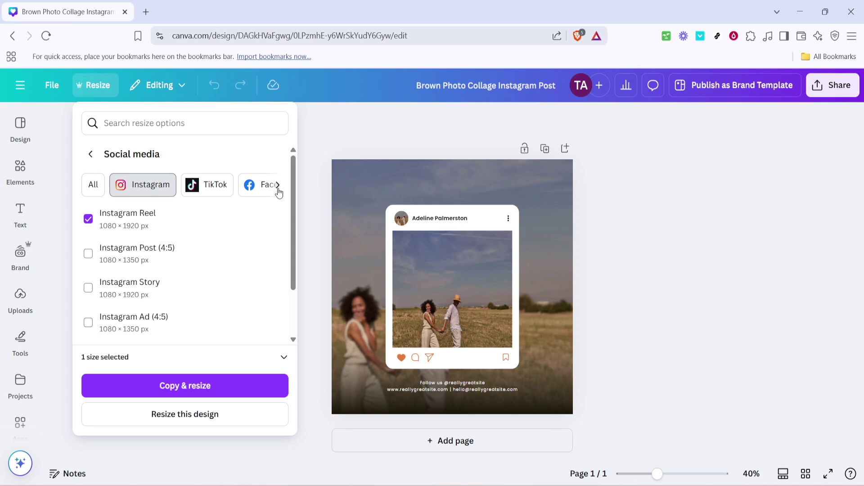
- Switch to the Facebook sizes and tick Facebook Post and Facebook Cover (Landscape)
left_click(278, 185)
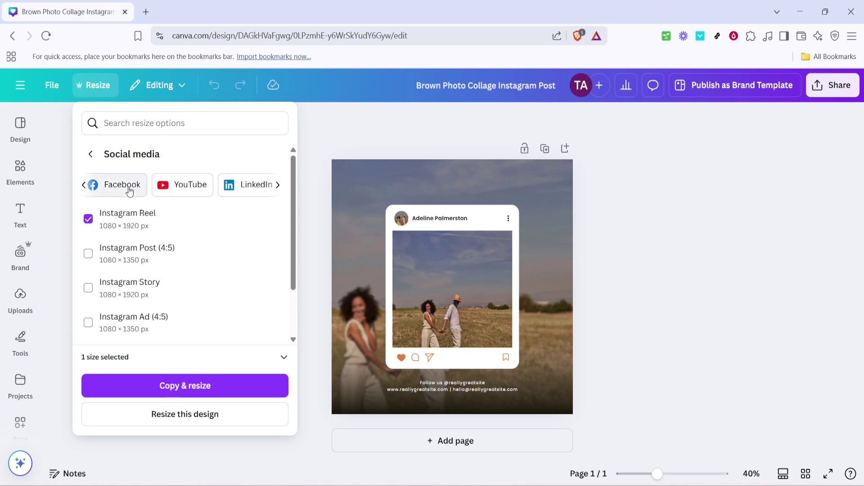
left_click(129, 191)
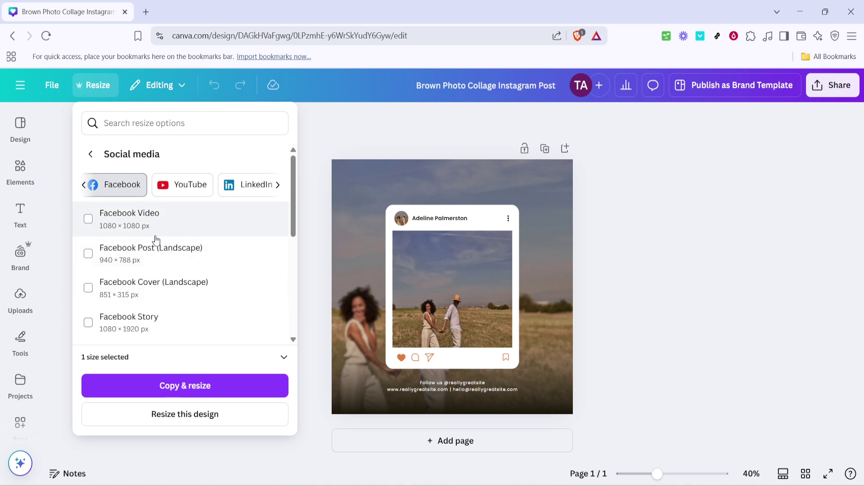
left_click(164, 255)
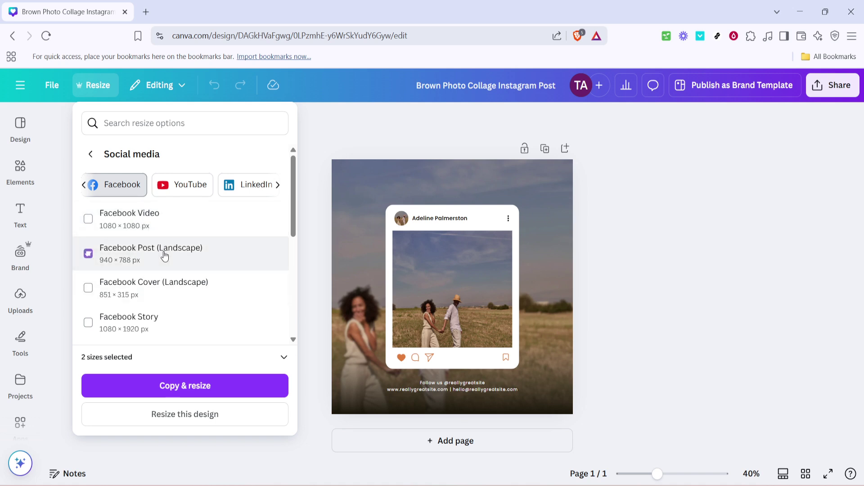
left_click(157, 287)
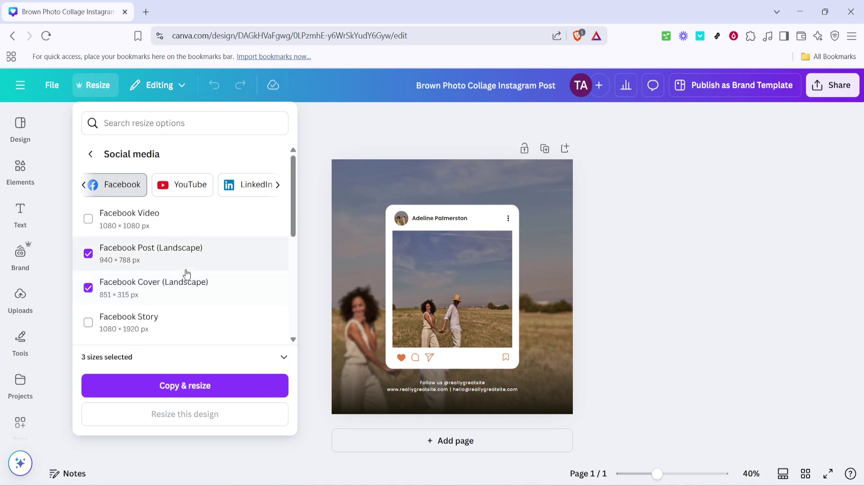
scroll(184, 273, "down", 1)
scroll(185, 272, "up", 1)
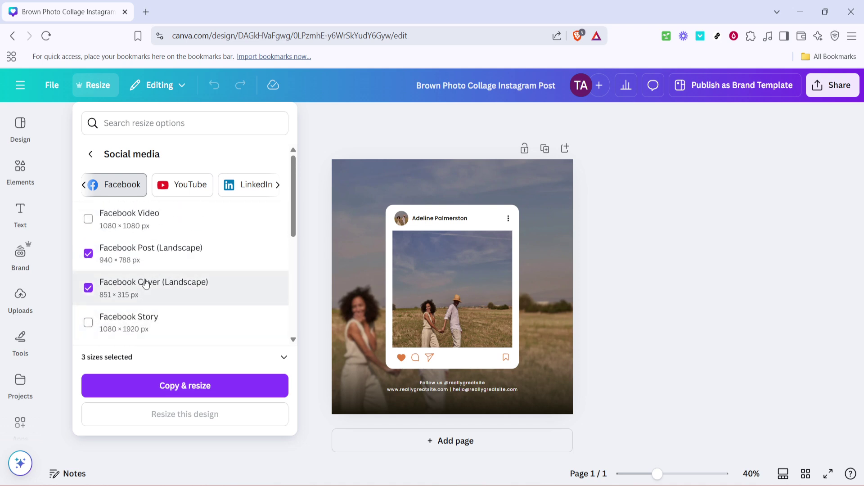
- Untick Facebook Cover and Post, re-tick Post, then remove it, leaving no Facebook size
left_click(146, 288)
left_click(142, 262)
scroll(156, 256, "down", 2)
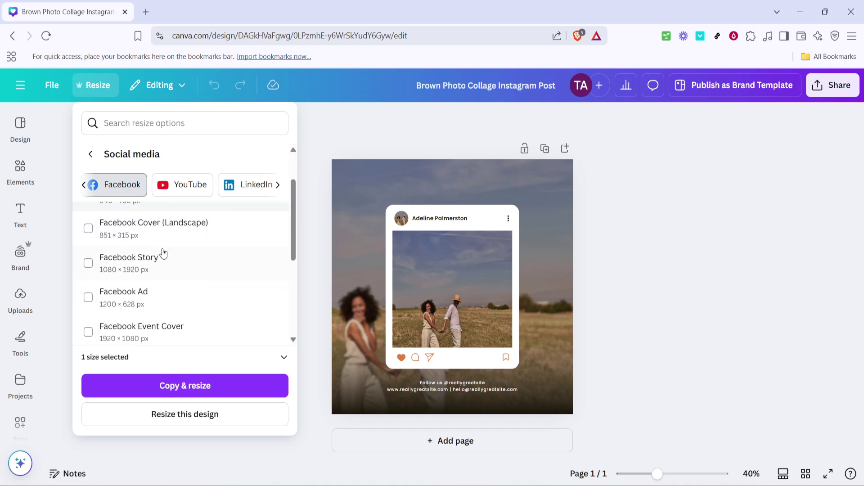
scroll(166, 253, "down", 2)
scroll(169, 250, "down", 1)
scroll(169, 251, "down", 2)
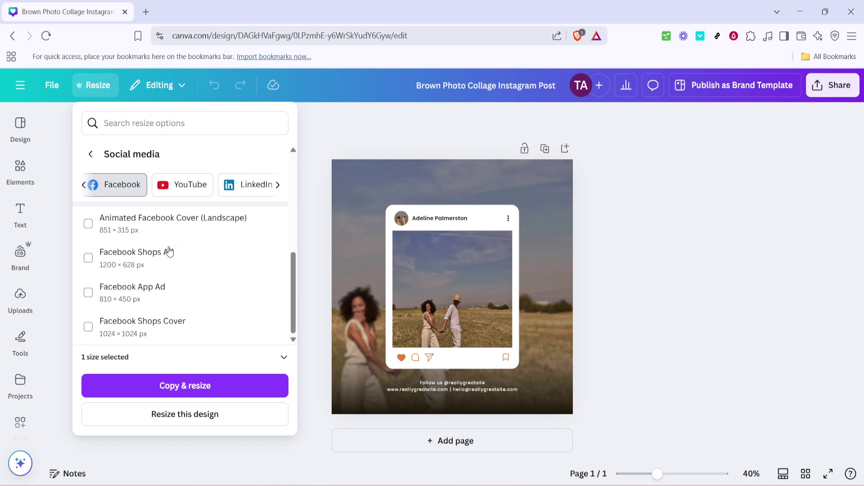
scroll(170, 252, "up", 4)
scroll(170, 251, "up", 1)
scroll(169, 251, "up", 1)
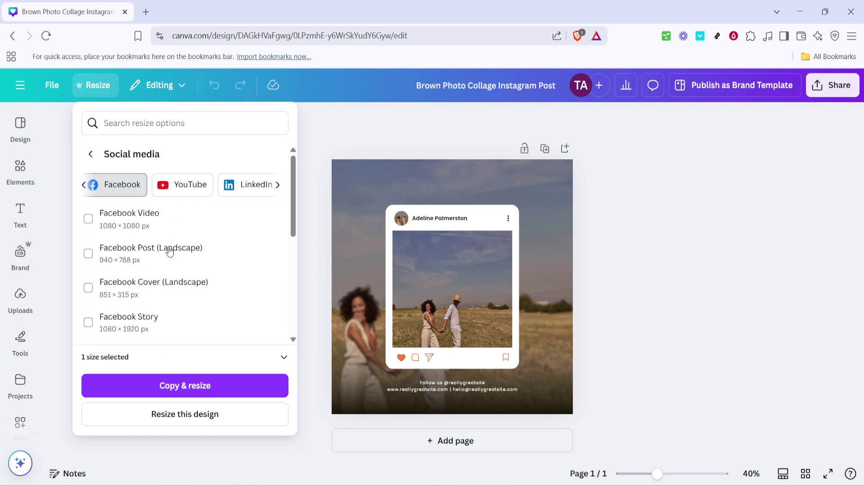
left_click(190, 266)
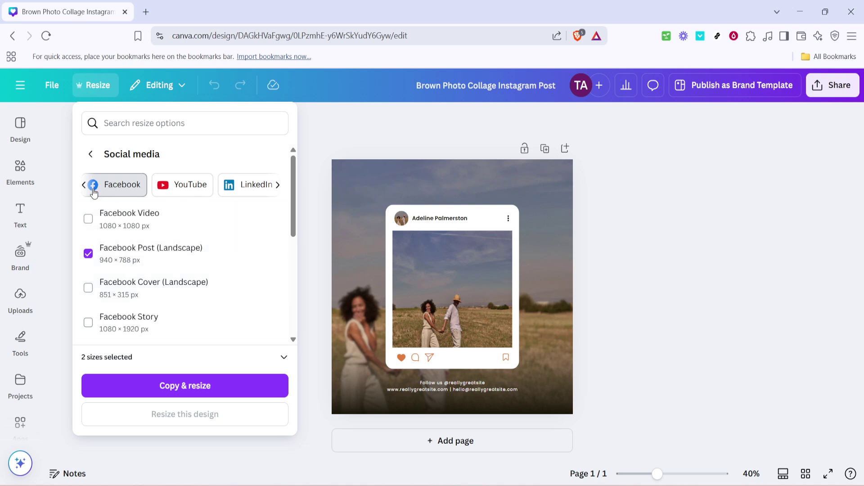
left_click(102, 258)
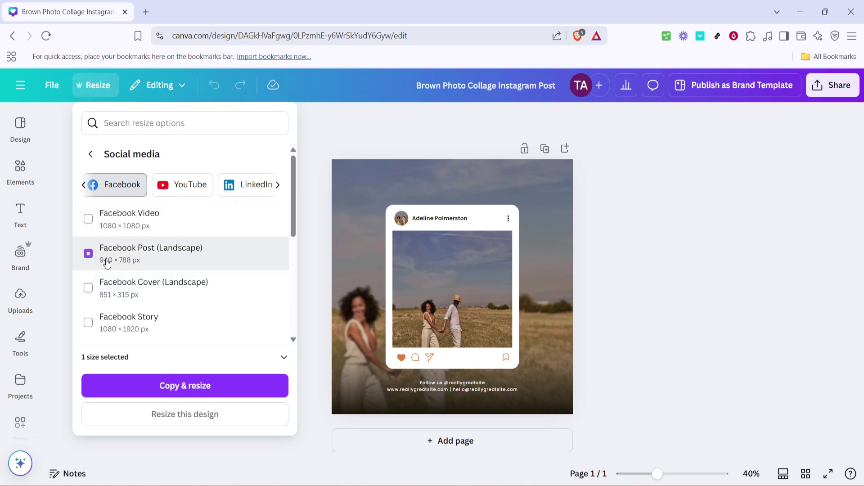